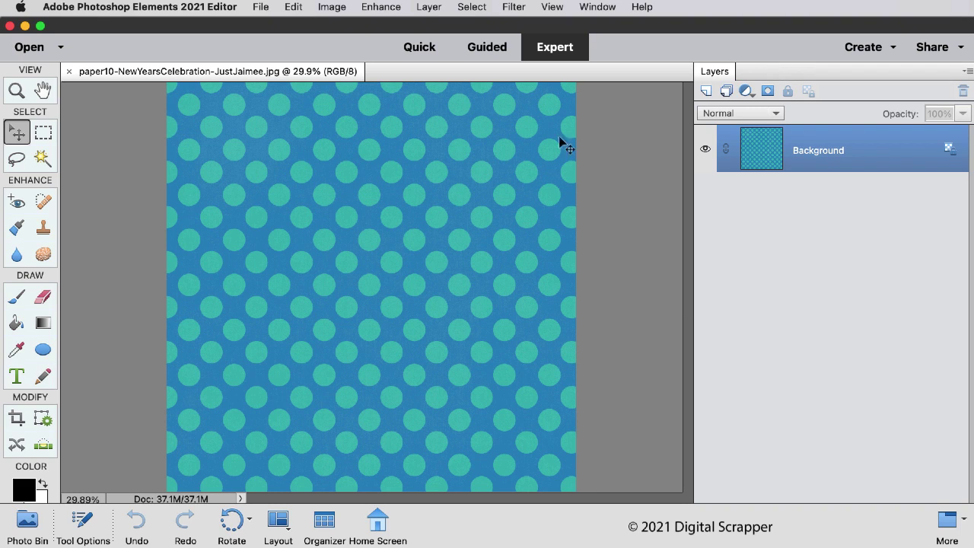
- Duplicate the polka-dot paper image, close the original, and dock the copy in the workspace fitted to the screen
{"action": "left_click", "coordinate": [262, 8]}
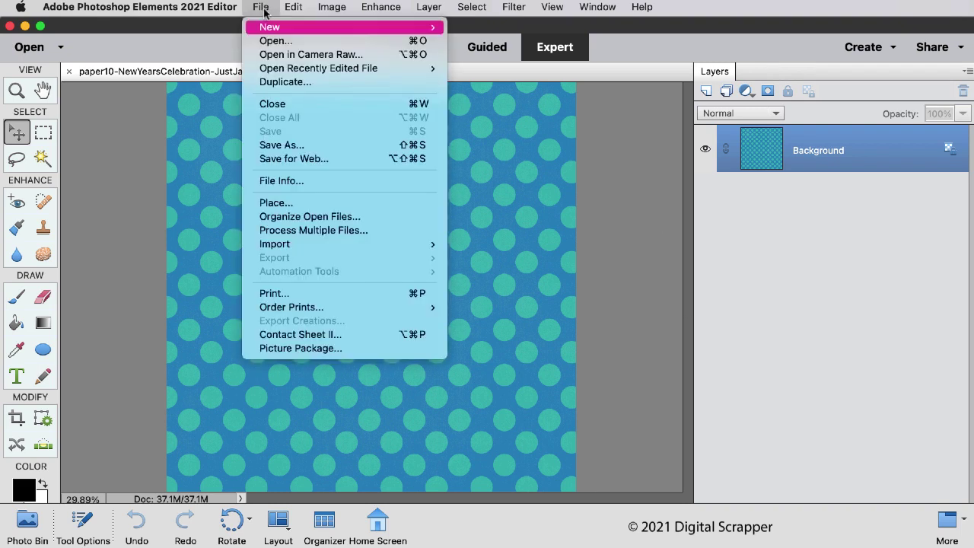
{"action": "left_click", "coordinate": [300, 82]}
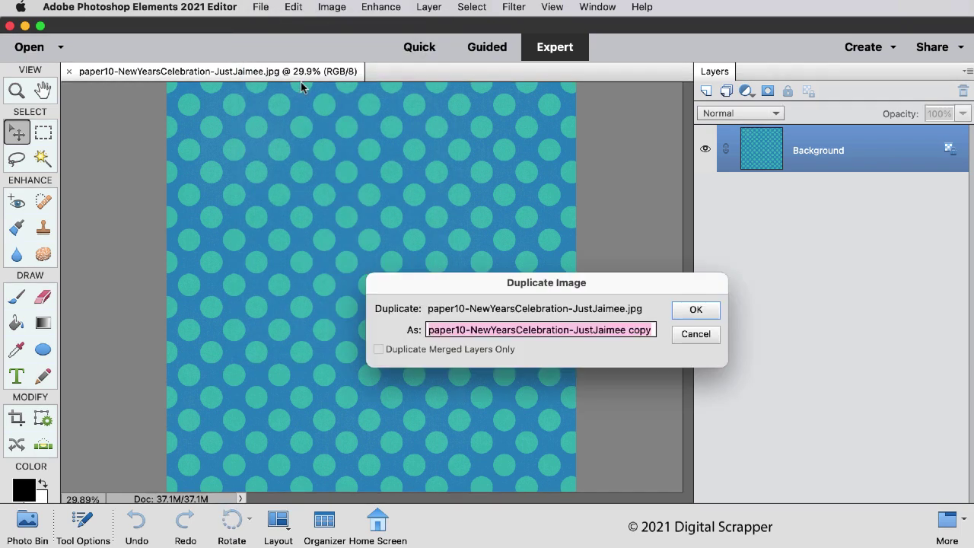
{"action": "left_click", "coordinate": [695, 310]}
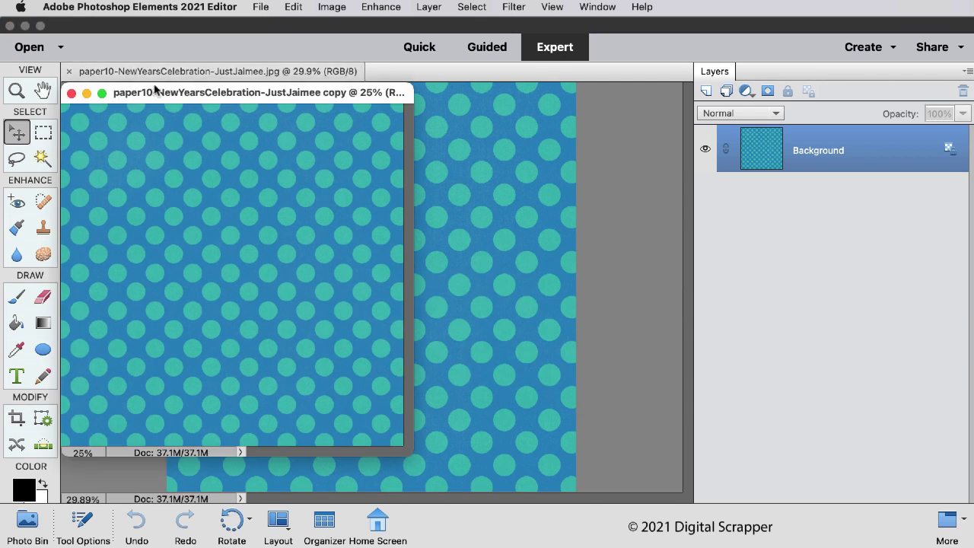
{"action": "left_click", "coordinate": [69, 71]}
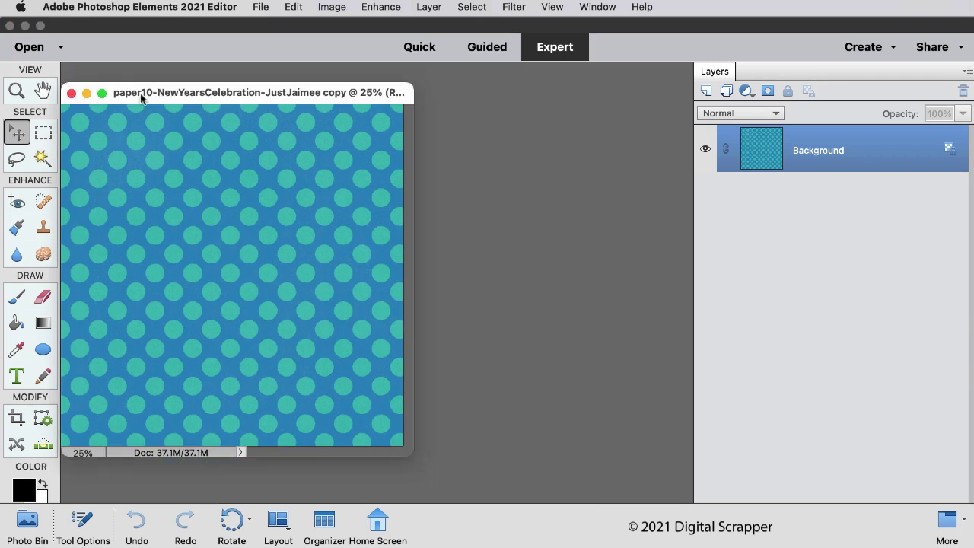
{"action": "left_click_drag", "start_coordinate": [147, 95], "coordinate": [171, 76]}
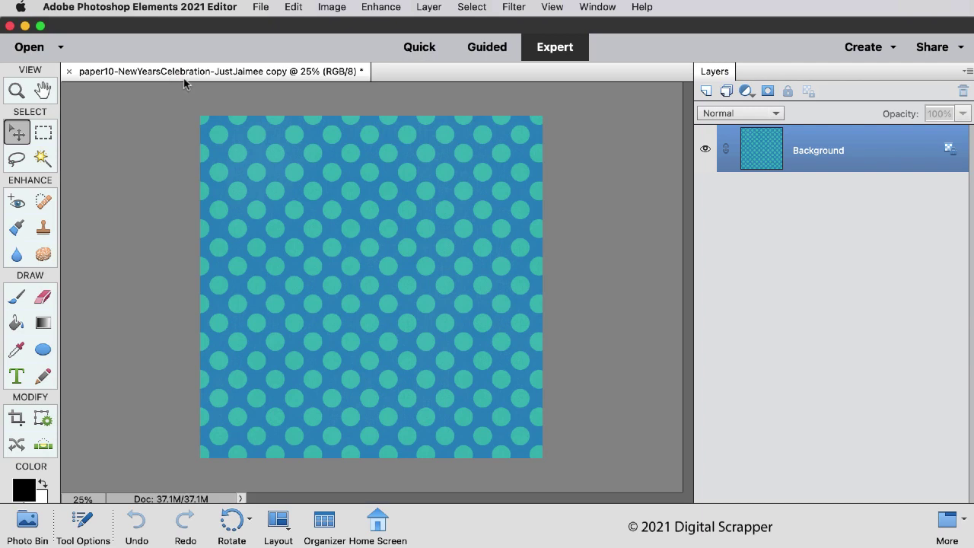
{"action": "key", "text": "super+0"}
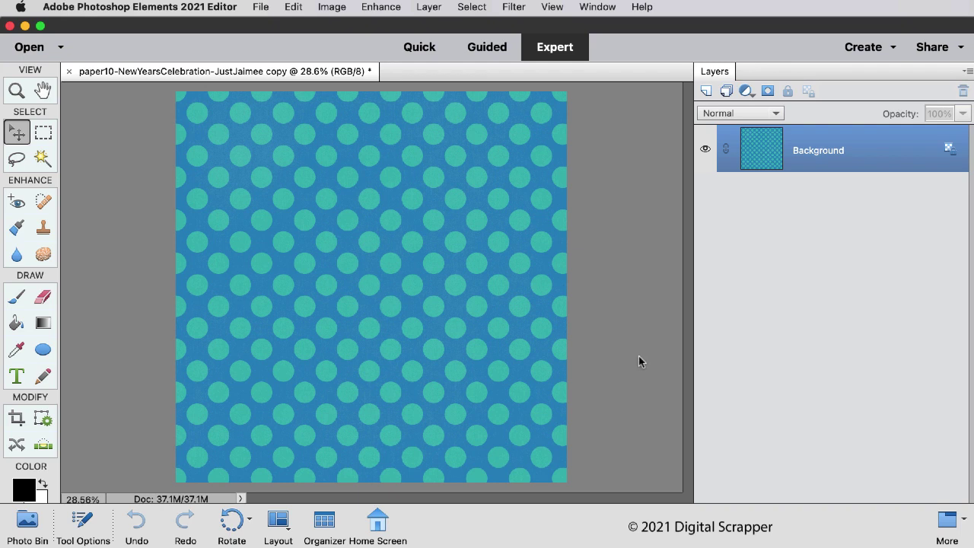
- Select all the green dots with the Magic Wand at tolerance 32, with Contiguous off and Anti-aliasing on
{"action": "left_click", "coordinate": [42, 158]}
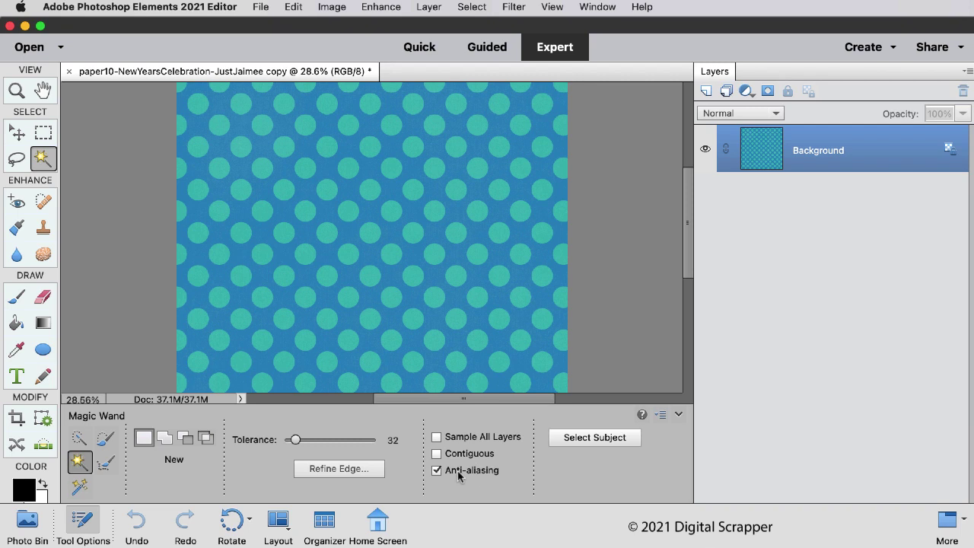
{"action": "left_click", "coordinate": [82, 524]}
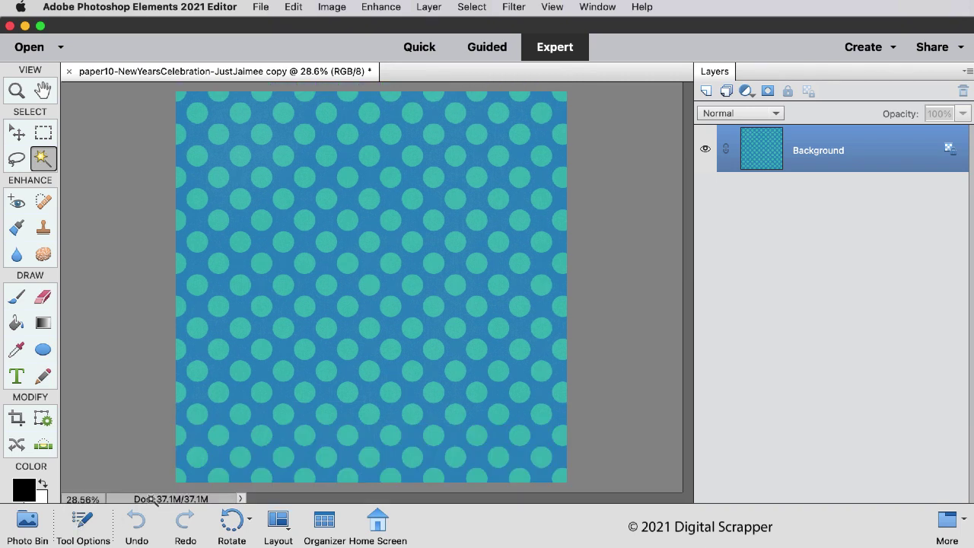
{"action": "left_click", "coordinate": [413, 246]}
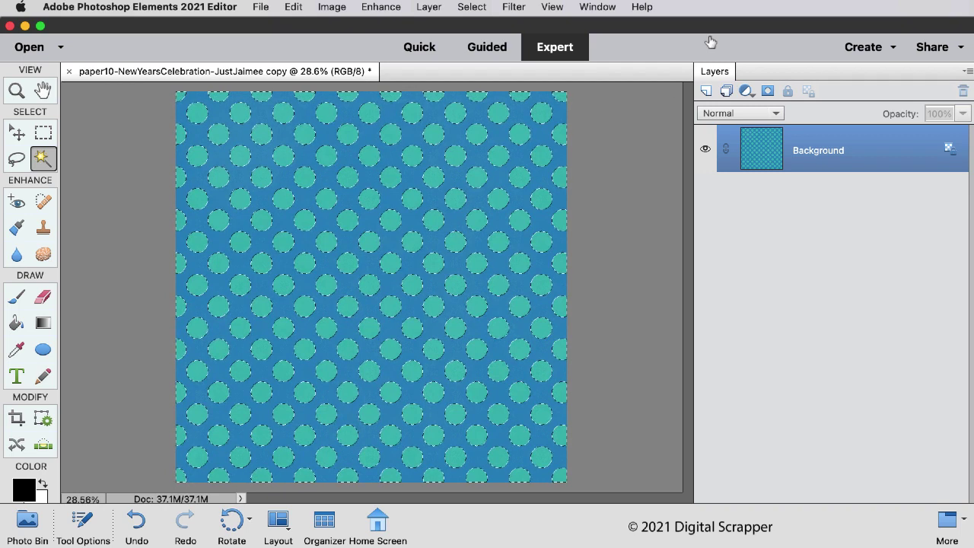
- Outline the selected dots on a new layer with a 10 px black inside stroke at 100% opacity, and clear the selection
{"action": "left_click", "coordinate": [706, 92]}
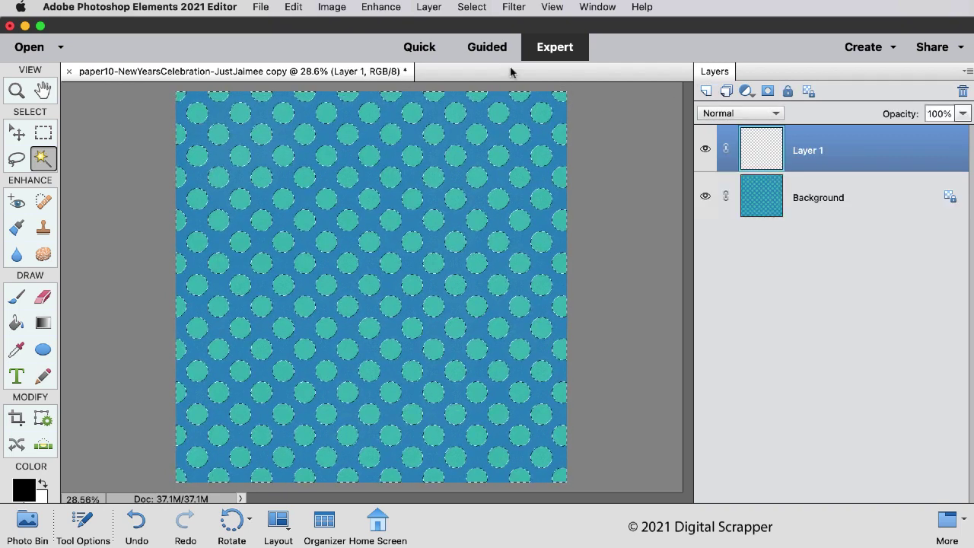
{"action": "left_click", "coordinate": [295, 8]}
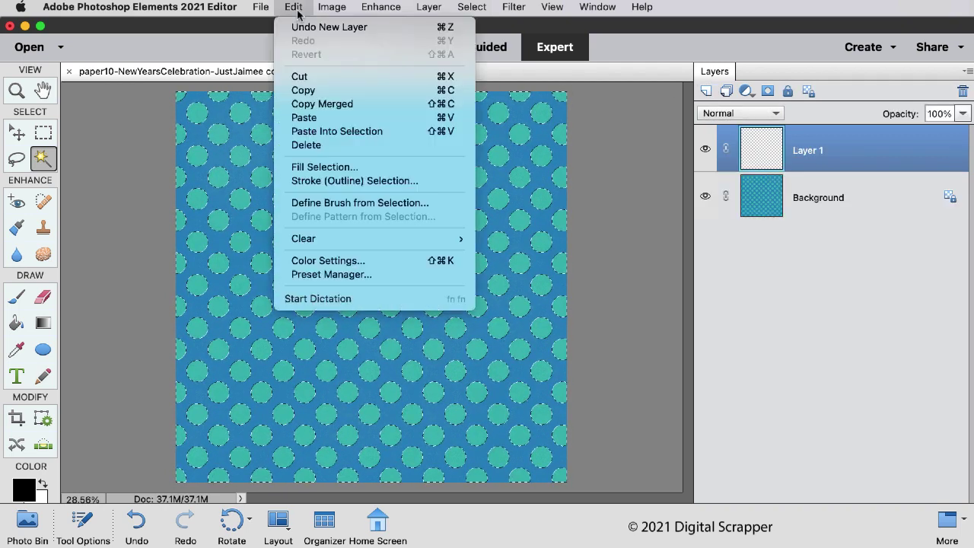
{"action": "left_click", "coordinate": [354, 182]}
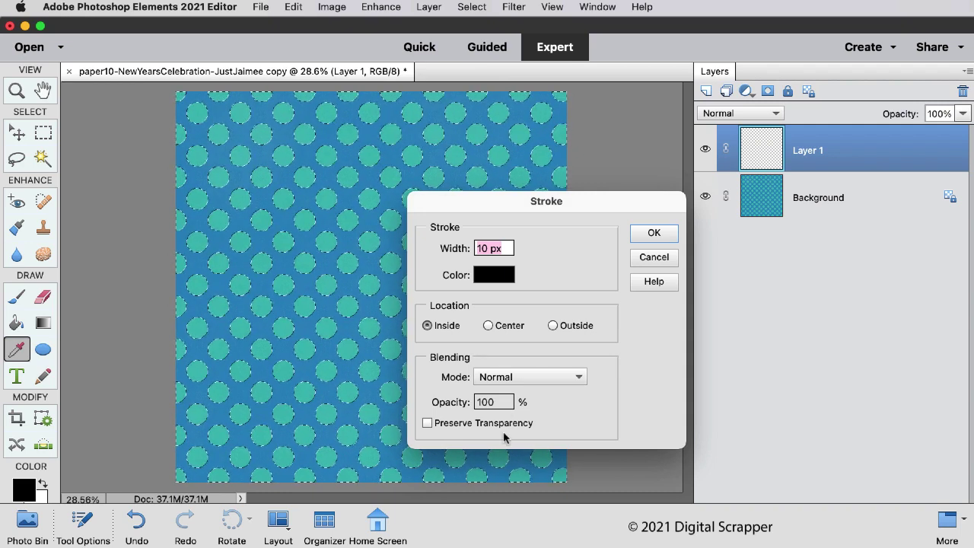
{"action": "left_click", "coordinate": [651, 234]}
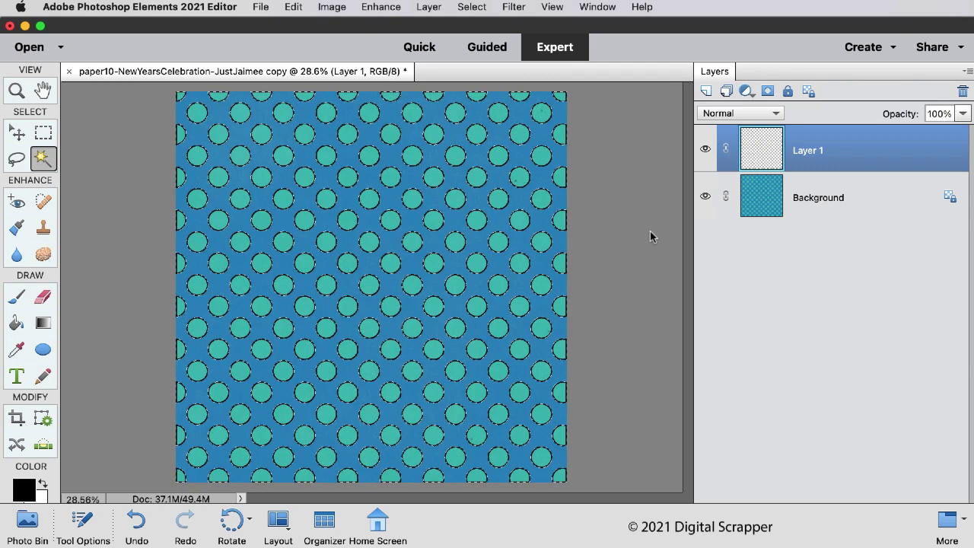
{"action": "key", "text": "super+d"}
- Delete the Background layer and apply the Ripple filter to the outline layer with Amount 500% and Size Medium
{"action": "left_click_drag", "start_coordinate": [814, 203], "coordinate": [961, 91]}
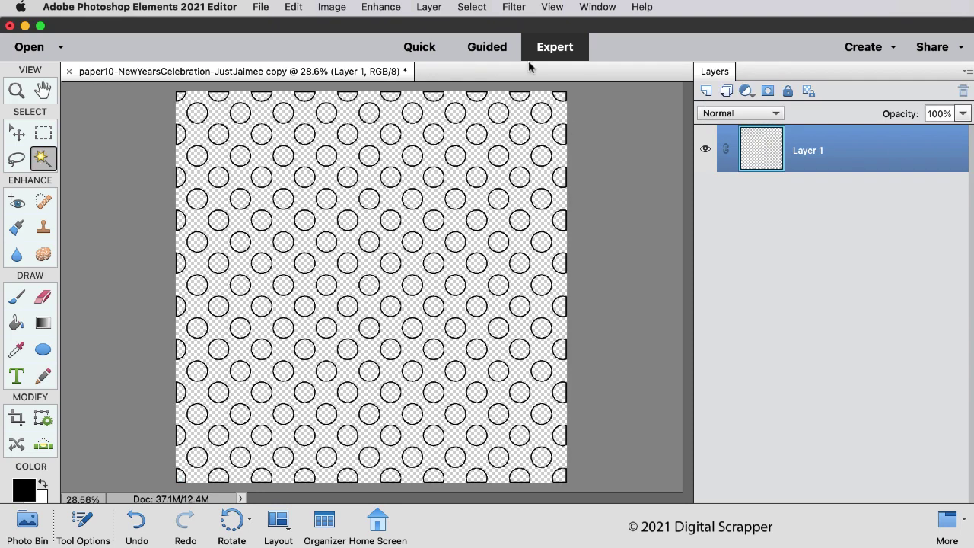
{"action": "left_click", "coordinate": [511, 7]}
{"action": "mouse_move", "coordinate": [570, 141]}
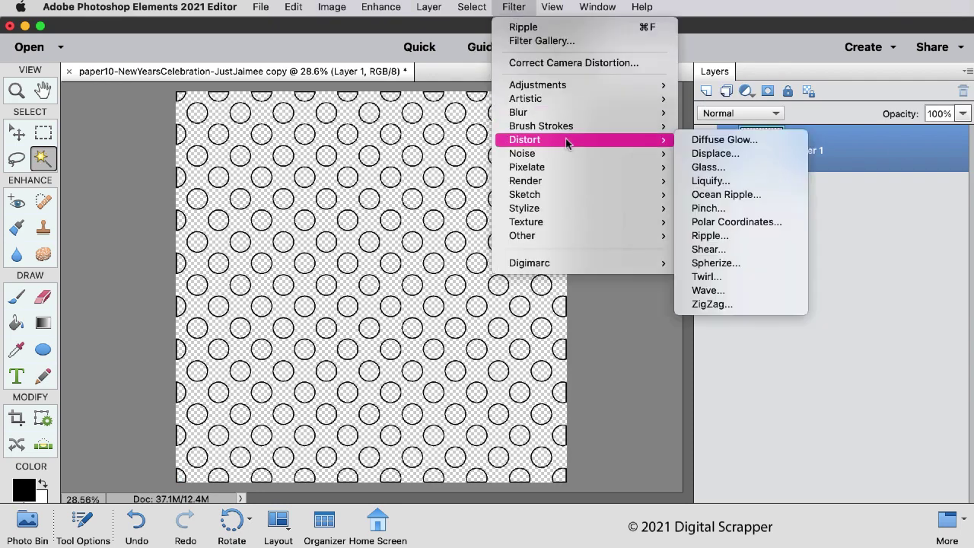
{"action": "left_click", "coordinate": [722, 236]}
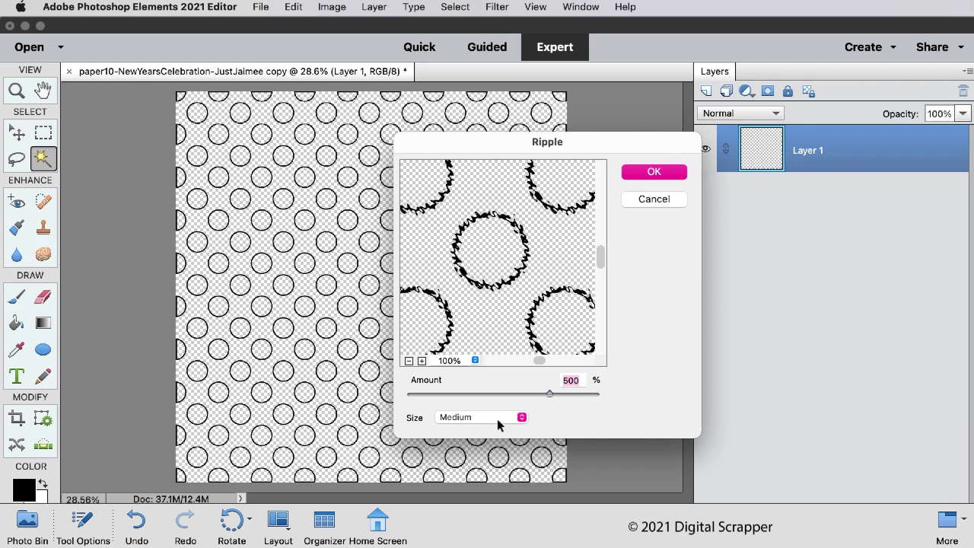
{"action": "left_click", "coordinate": [659, 175]}
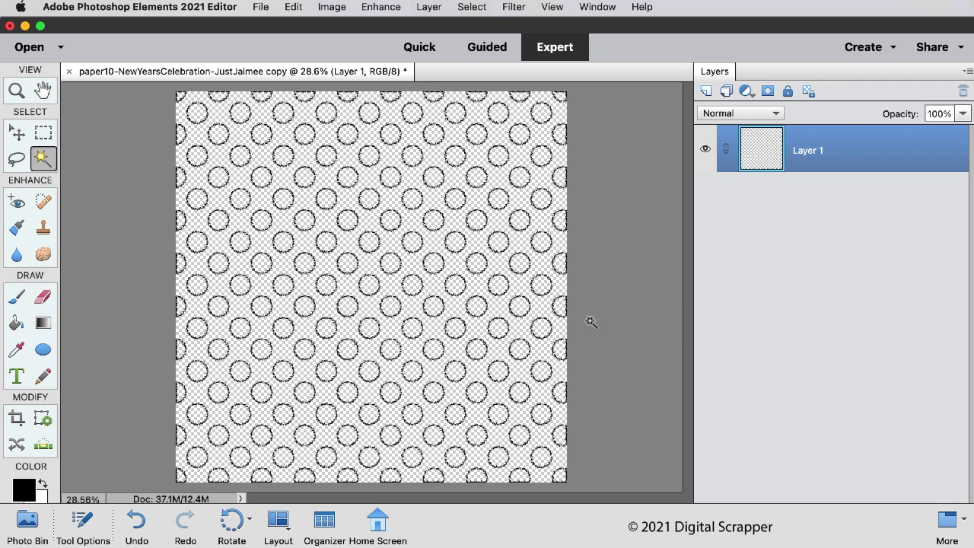
- Scale the rippled outline layer proportionally to 102% and hide the tool options
{"action": "key", "text": "super+t"}
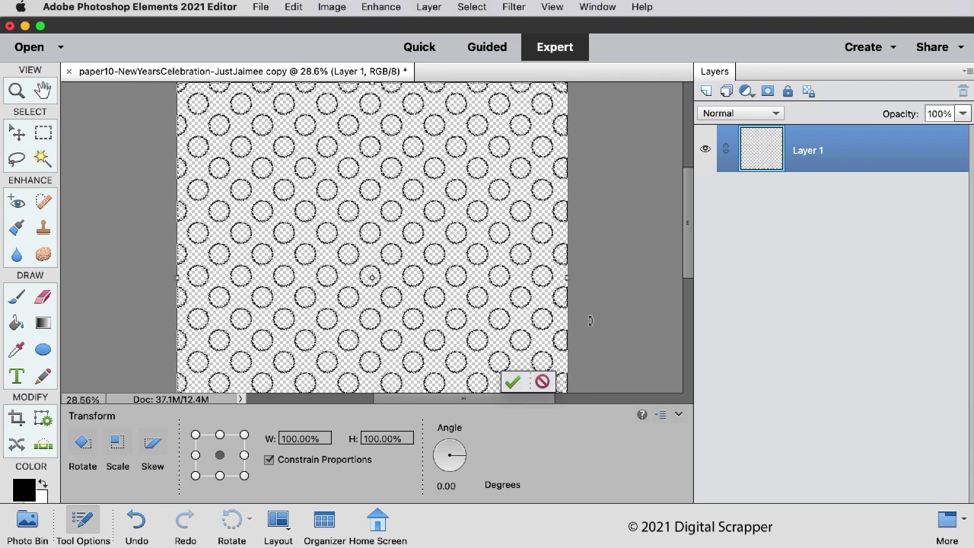
{"action": "left_click", "coordinate": [320, 439]}
{"action": "type", "text": "102"}
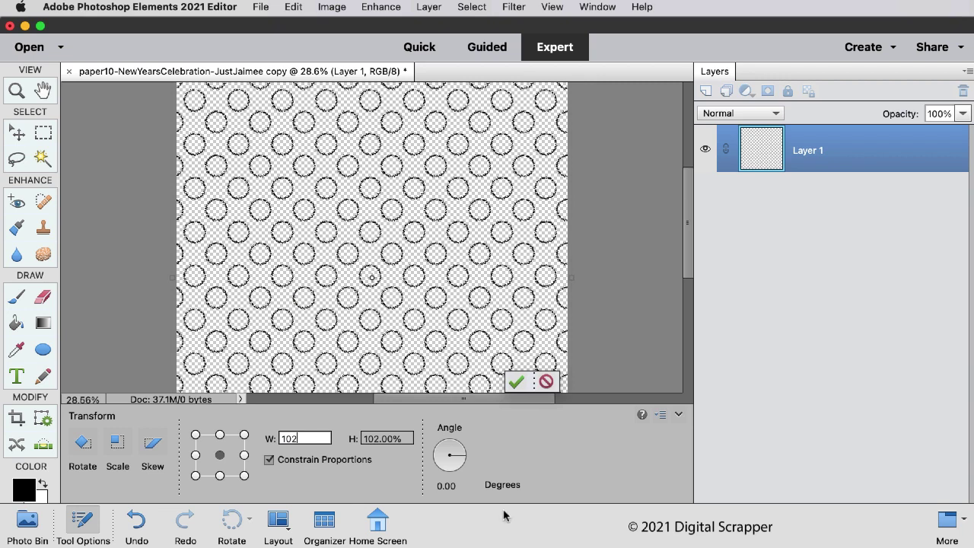
{"action": "left_click", "coordinate": [515, 381]}
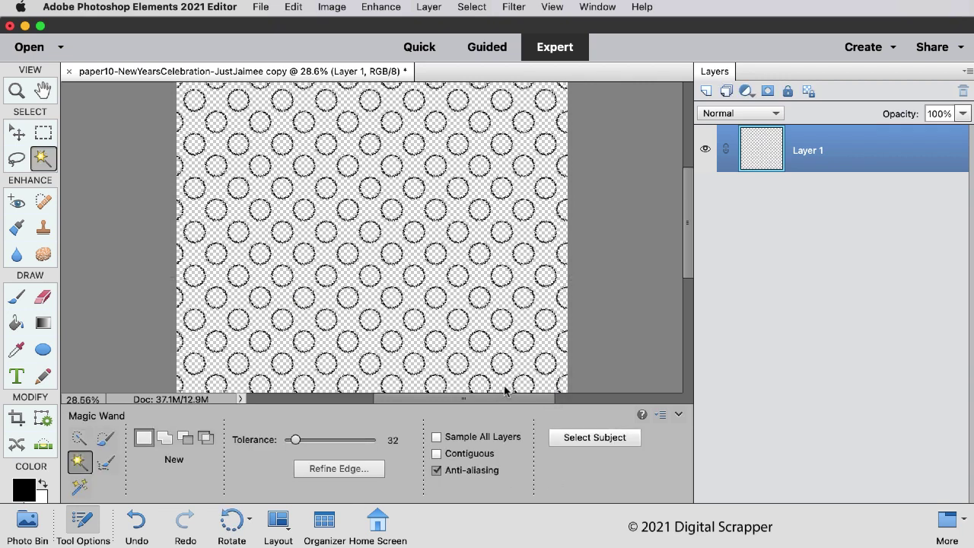
{"action": "left_click", "coordinate": [91, 518]}
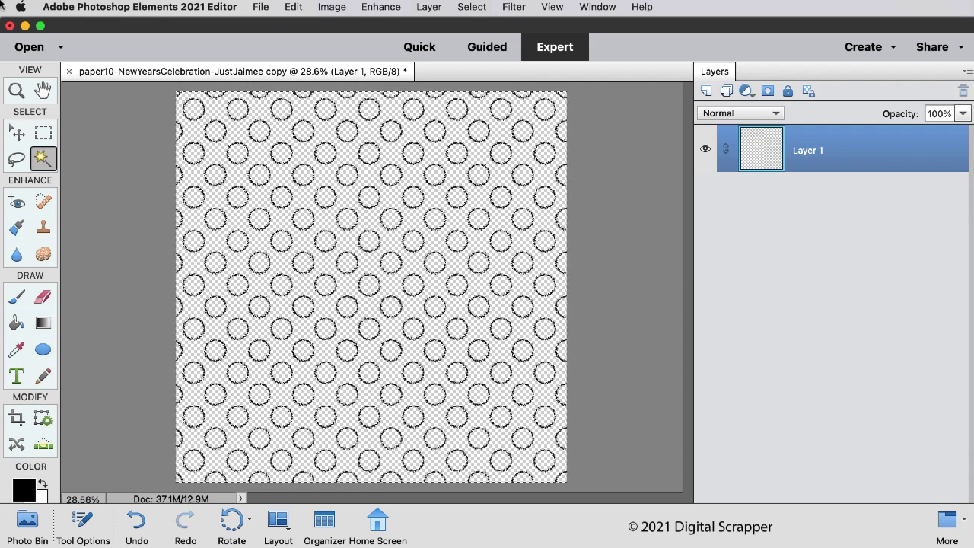
- Crop the image to the full-canvas selection to trim the overhanging outlines, and clear the selection
{"action": "left_click", "coordinate": [332, 6]}
{"action": "left_click", "coordinate": [342, 55]}
{"action": "key", "text": "super+d"}
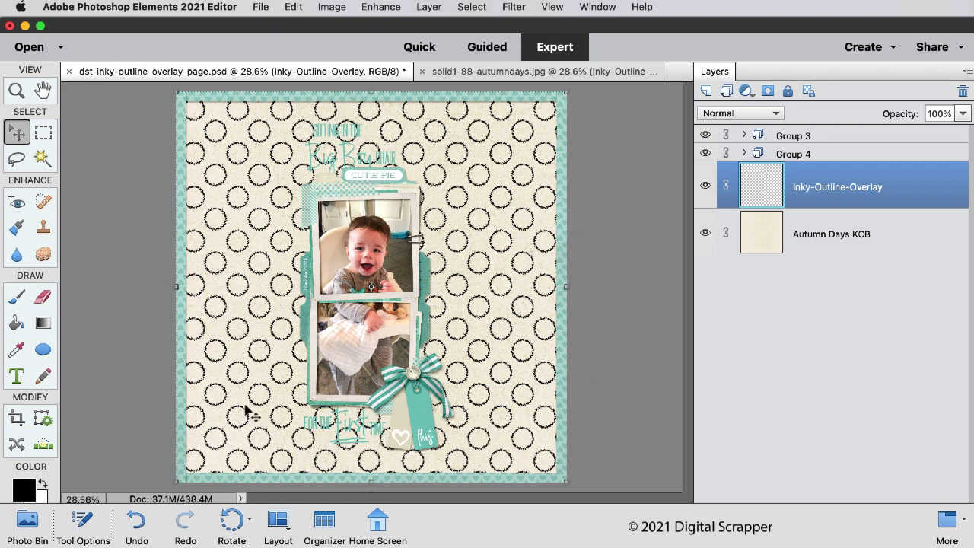
- Sample f9f9f9 from the "Cutie Pie" label as foreground color and fill the circles of the Inky-Outline-Overlay layer with it
{"action": "left_click", "coordinate": [24, 489]}
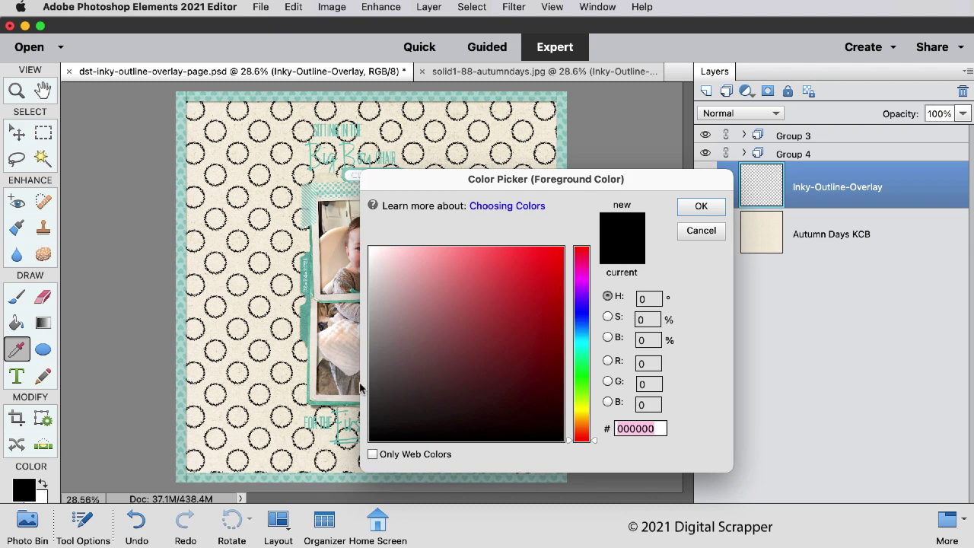
{"action": "left_click_drag", "start_coordinate": [404, 188], "coordinate": [522, 192]}
{"action": "left_click", "coordinate": [398, 176]}
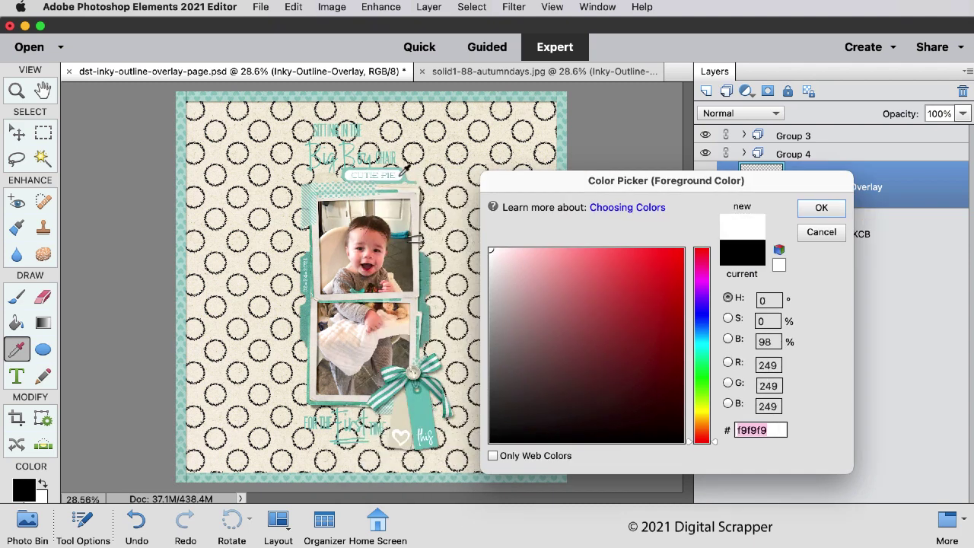
{"action": "left_click", "coordinate": [812, 210]}
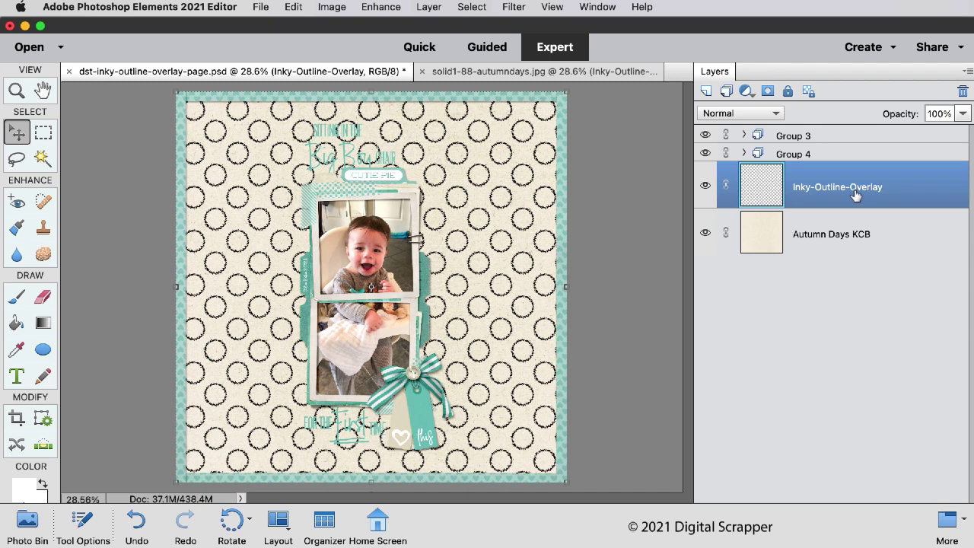
{"action": "key", "text": "super+i"}
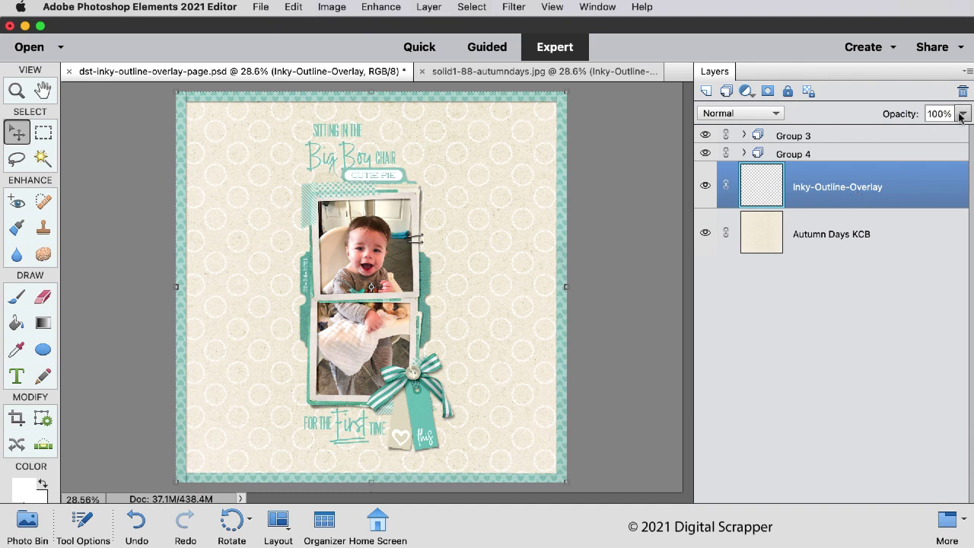
- Try the Soft Light blend mode on the Inky-Outline-Overlay layer and set the mode back to Normal
{"action": "mouse_move", "coordinate": [903, 118]}
{"action": "left_mouse_down"}
{"action": "mouse_move", "coordinate": [855, 118]}
{"action": "mouse_move", "coordinate": [917, 114]}
{"action": "left_mouse_up"}
{"action": "left_click", "coordinate": [756, 113]}
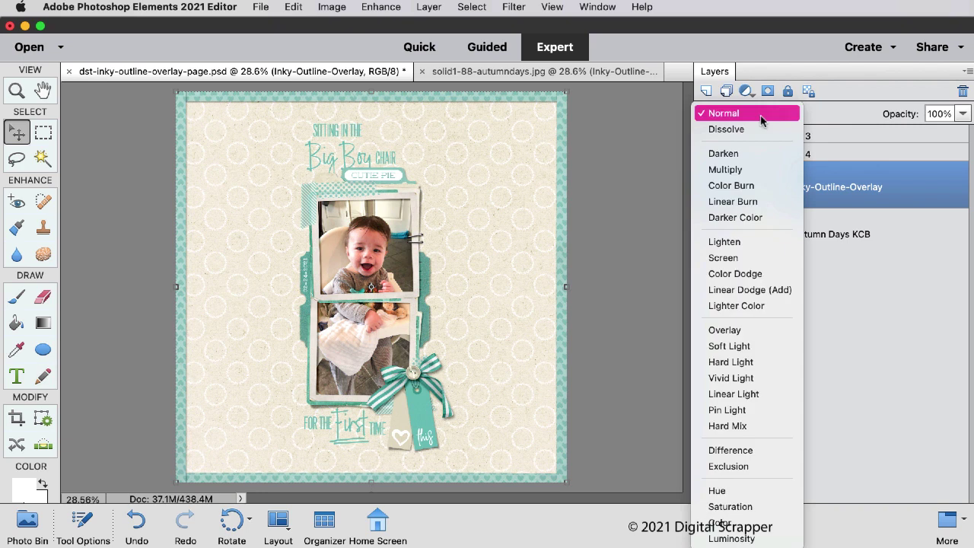
{"action": "left_click", "coordinate": [763, 347]}
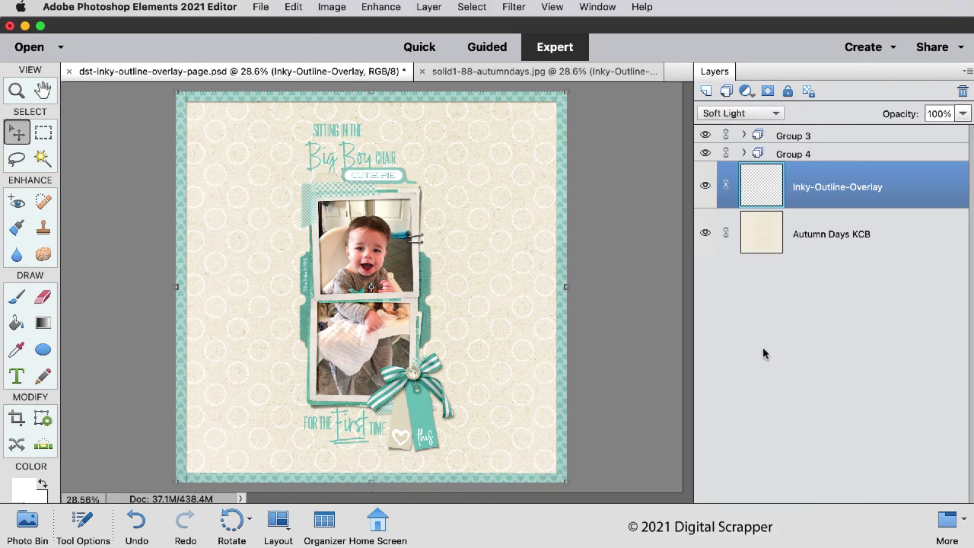
{"action": "left_click", "coordinate": [767, 114]}
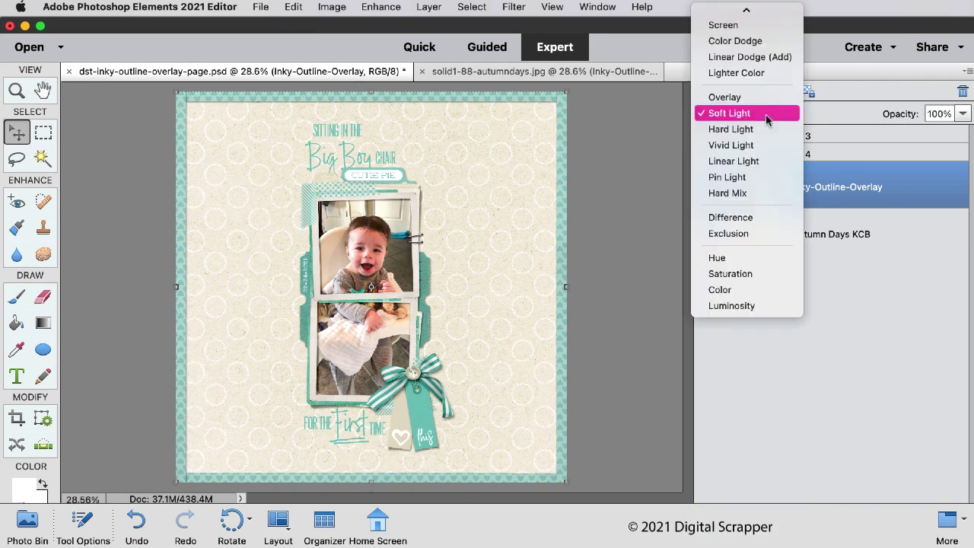
{"action": "left_click", "coordinate": [775, 13]}
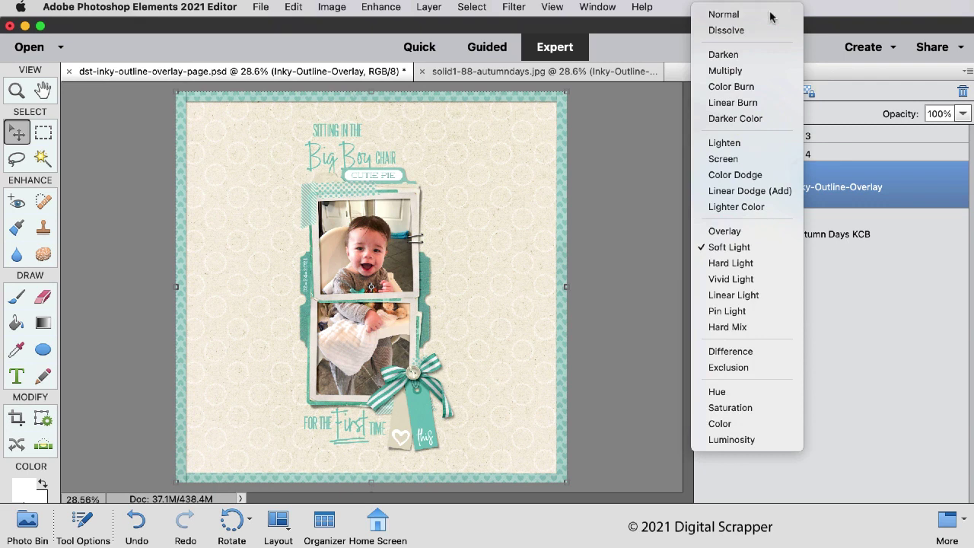